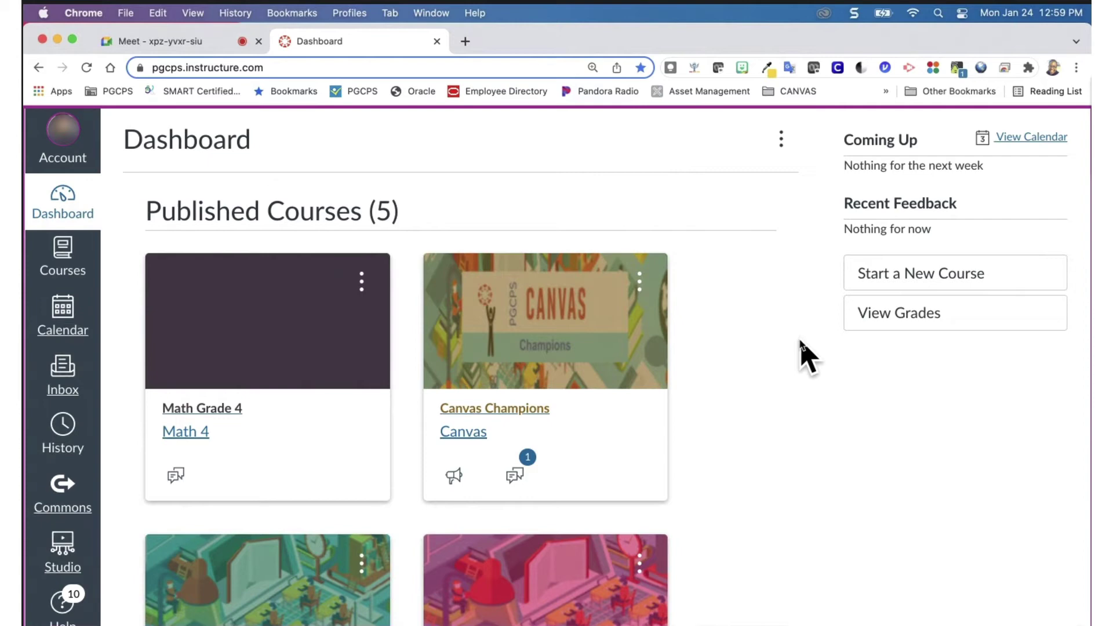
# - Start a new course from the dashboard and list its account choices in Create Course
pyautogui.click(876, 274)
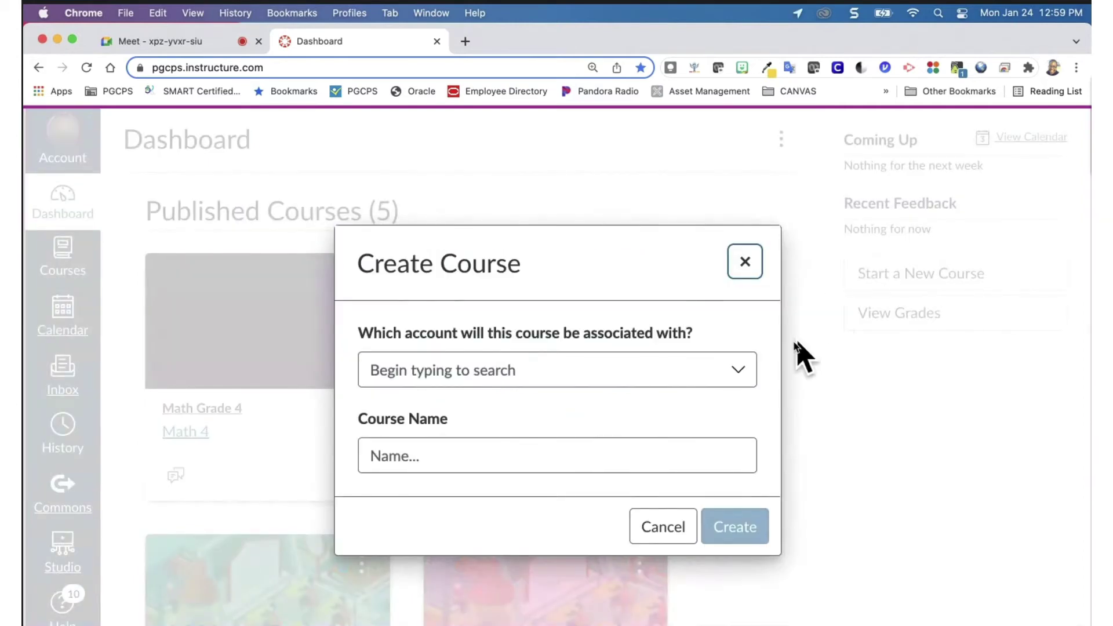
pyautogui.click(747, 373)
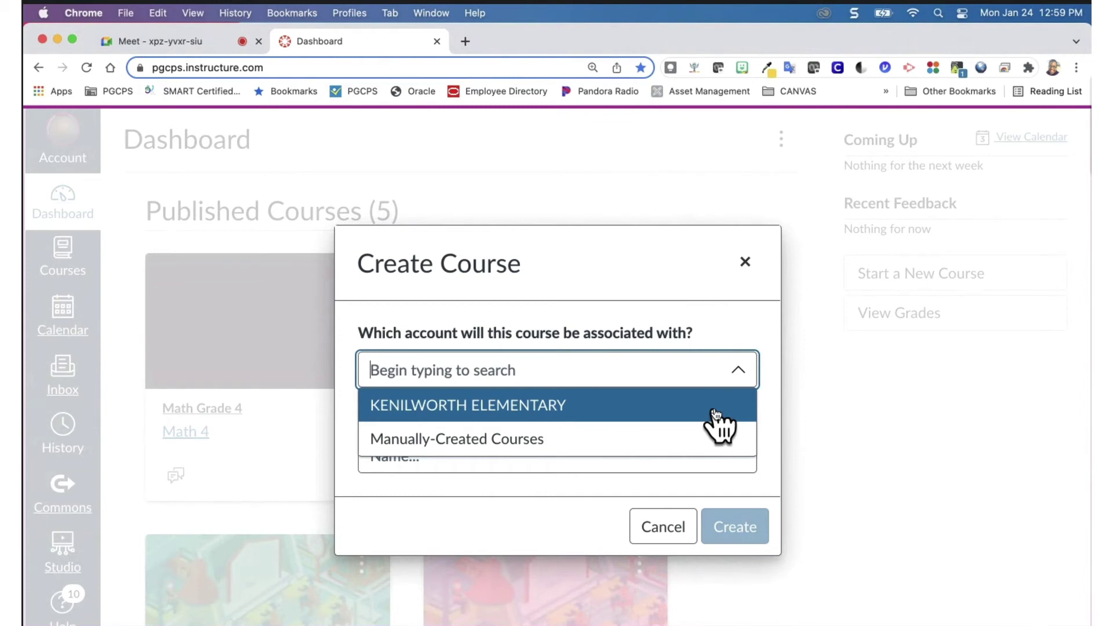
# - Set the account to Manually-Created Courses and the course name to 'Sandbox Practice'
pyautogui.click(715, 432)
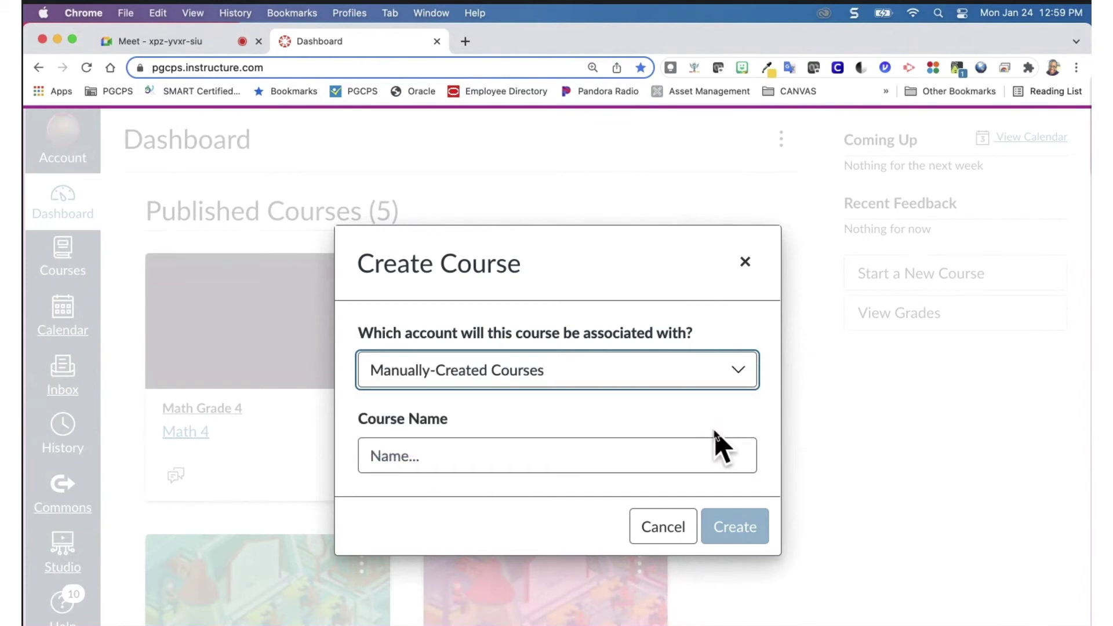
pyautogui.click(695, 454)
pyautogui.write('Sandbox ')
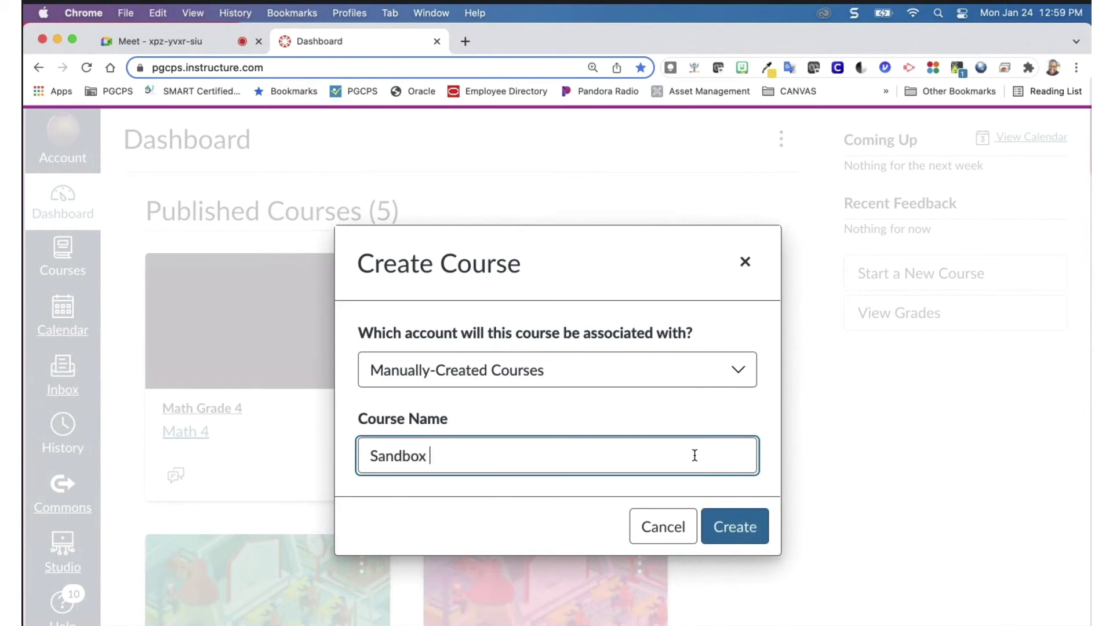
pyautogui.write('Practiv')
pyautogui.press('BackSpace')
pyautogui.write('ce')
pyautogui.click(734, 527)
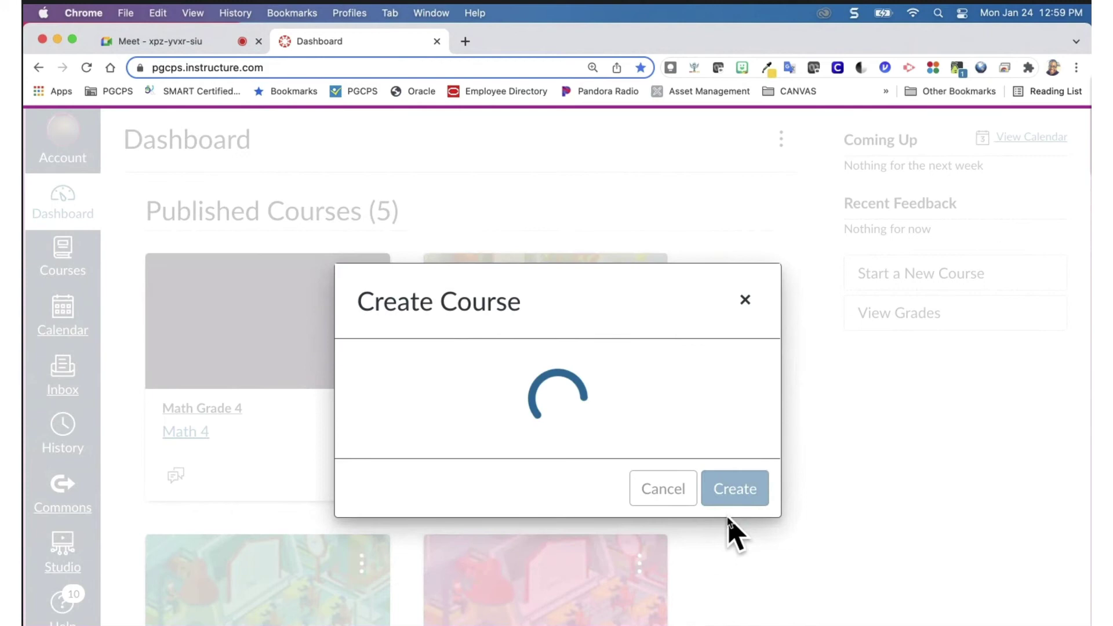